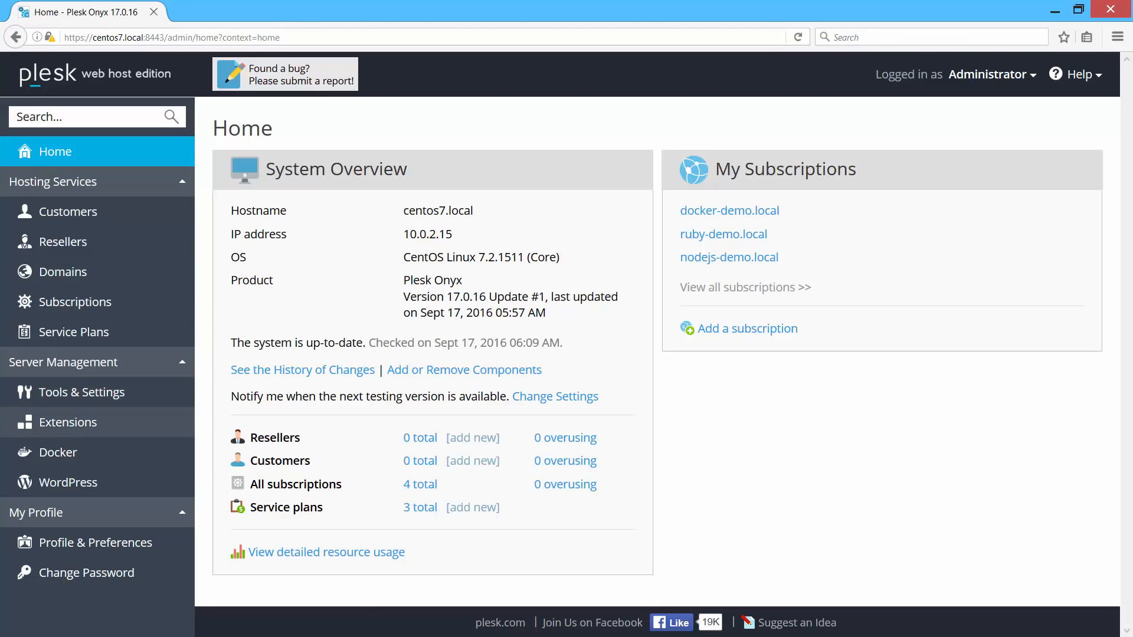
Go to the Docker page under Server Management in the sidebar.
{"action": "left_click", "coordinate": [92, 444]}
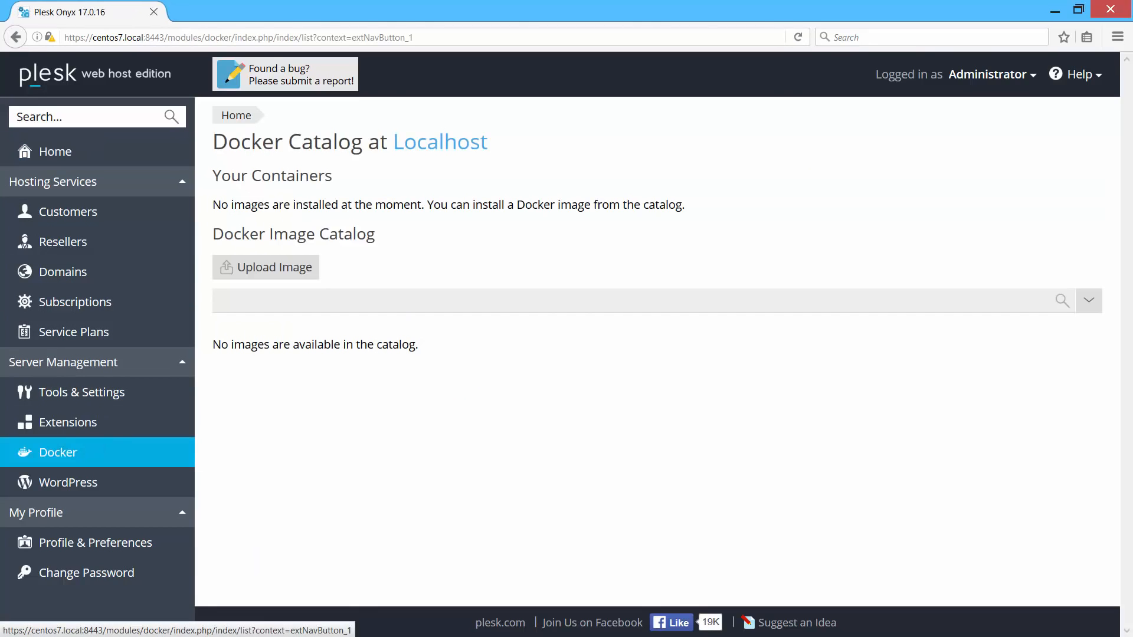
Search the catalog for 'mongo' and start a container from the official mongo image.
{"action": "left_click", "coordinate": [312, 304]}
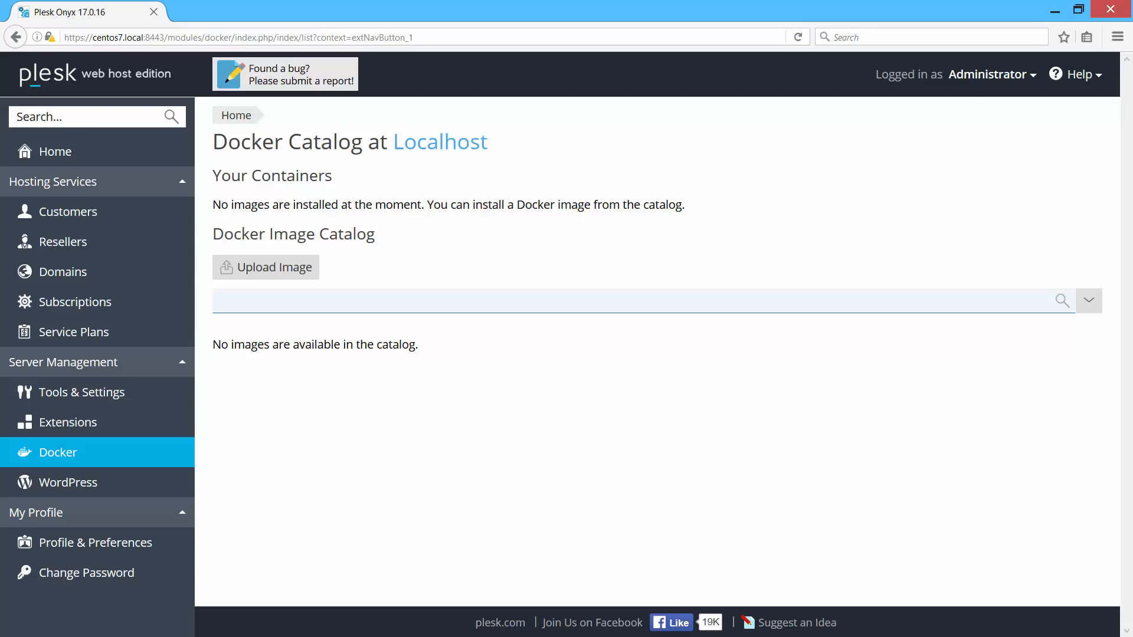
{"action": "type", "text": "mongo"}
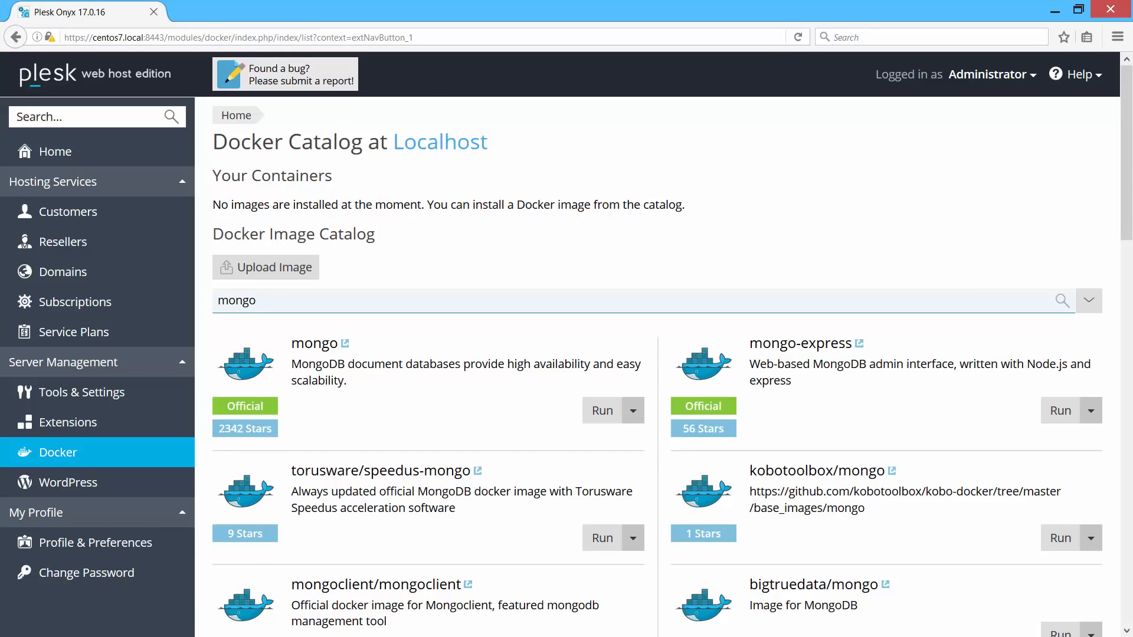
{"action": "left_click", "coordinate": [636, 413]}
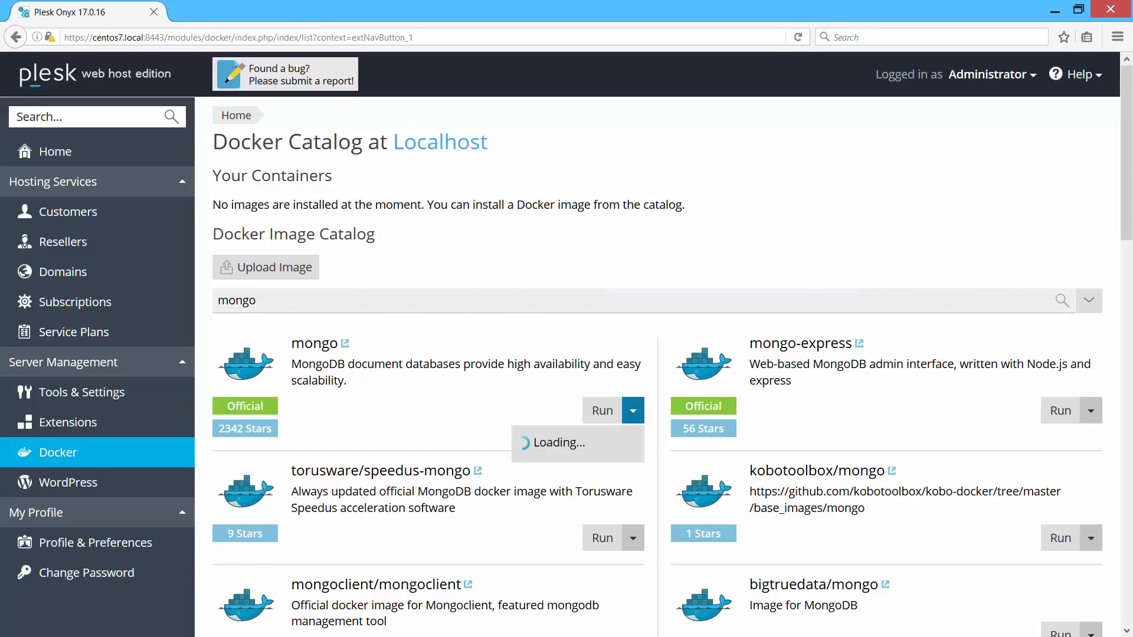
{"action": "left_click", "coordinate": [597, 413]}
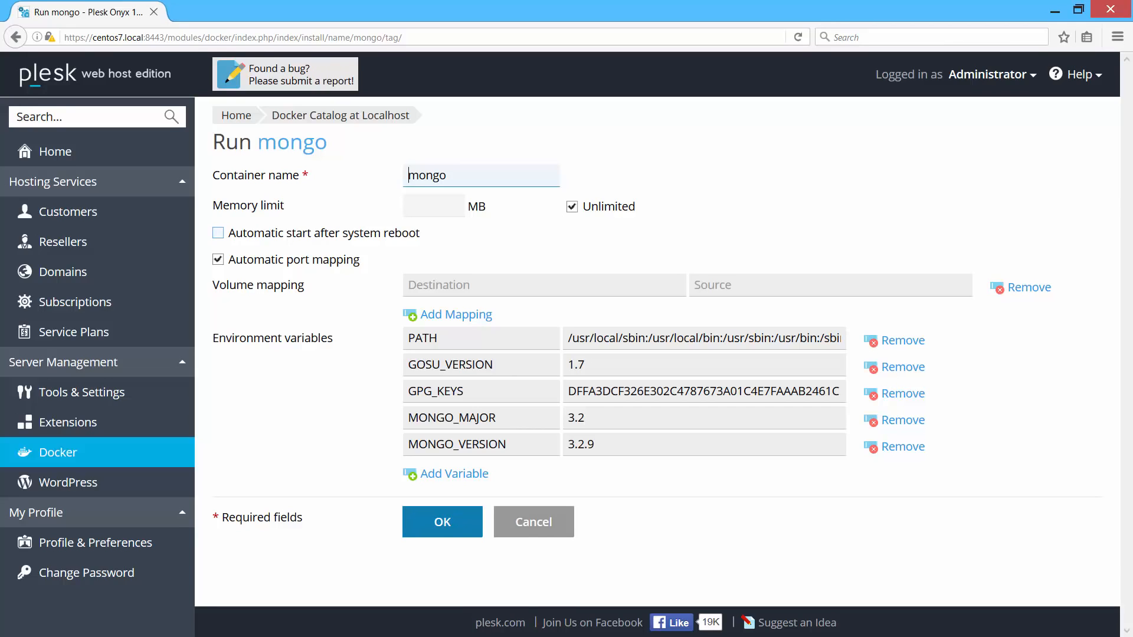
Run mongo with automatic start, external port 27017, and /data/db mapped to /data/mongo/db.
{"action": "left_click", "coordinate": [218, 233]}
{"action": "left_click", "coordinate": [218, 259]}
{"action": "left_click", "coordinate": [554, 289]}
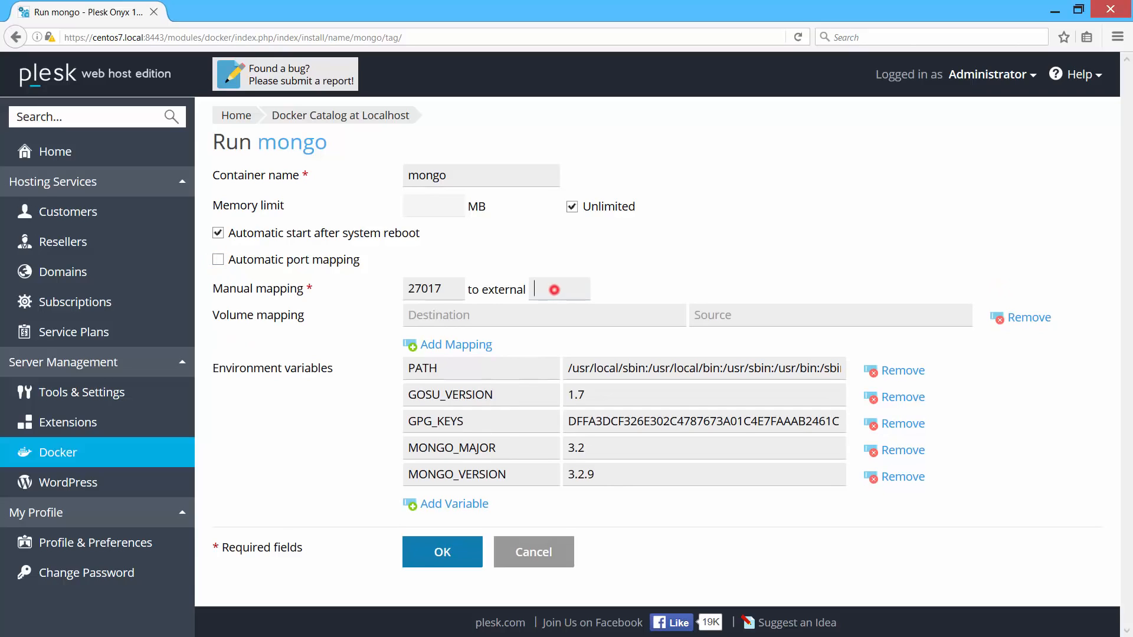
{"action": "type", "text": "27017"}
{"action": "left_click", "coordinate": [409, 315]}
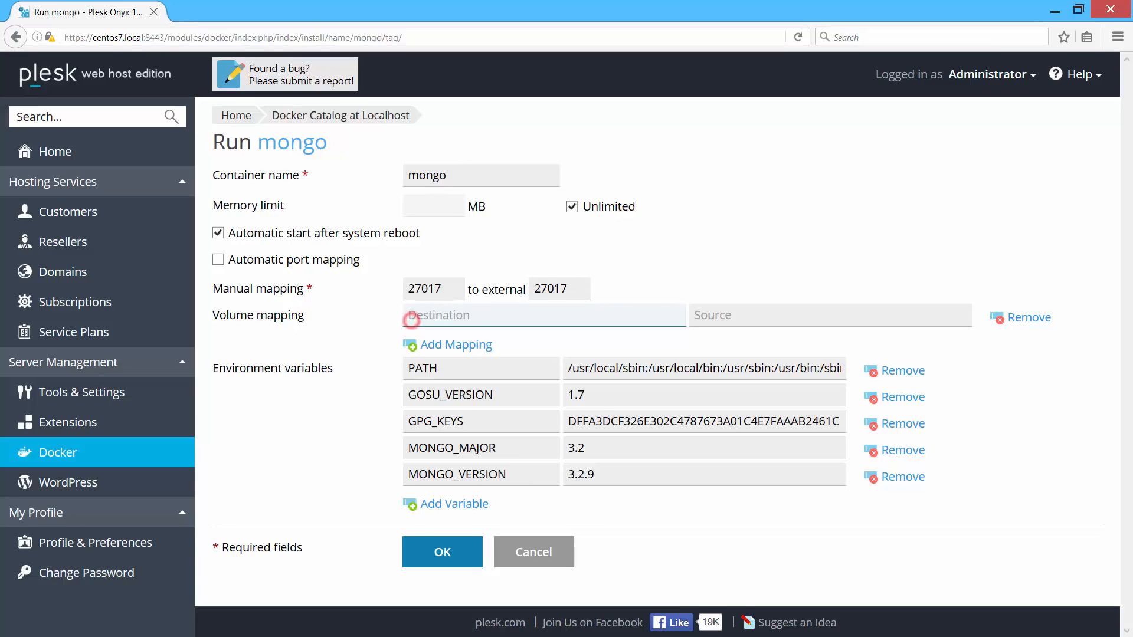
{"action": "type", "text": "/data/db"}
{"action": "key", "text": "Tab"}
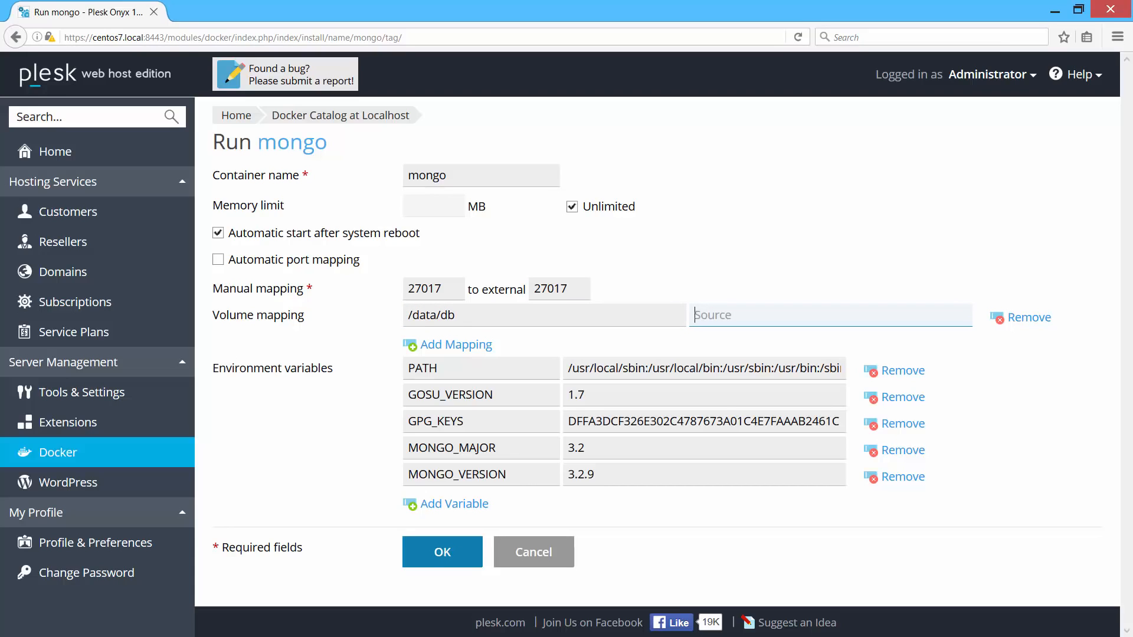
{"action": "type", "text": "/data/mongo/db"}
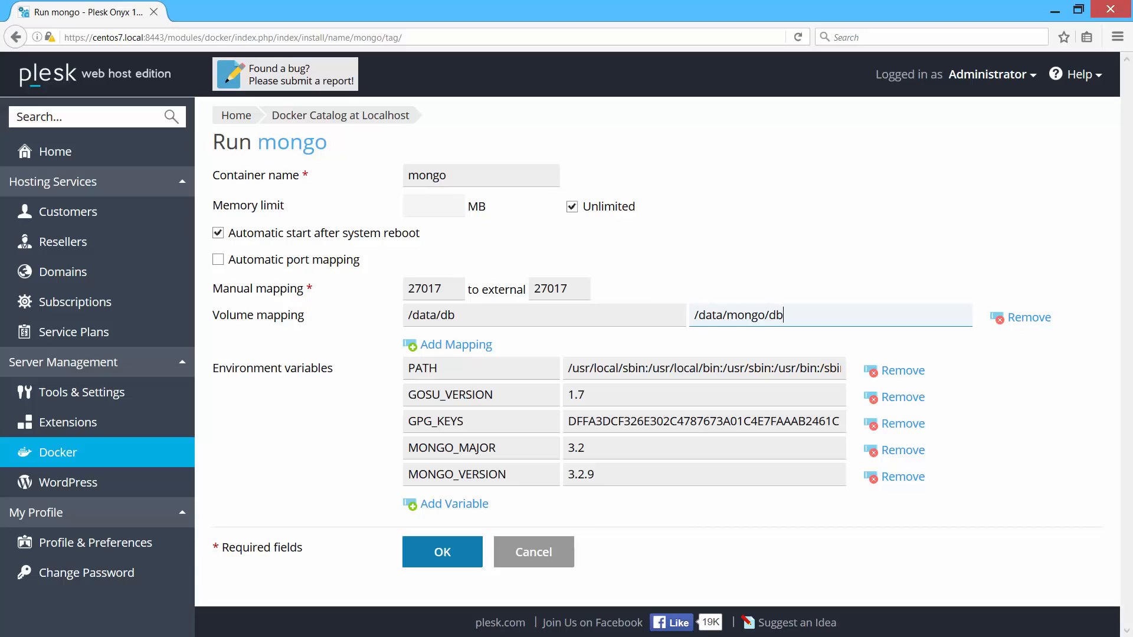
{"action": "left_click", "coordinate": [418, 552]}
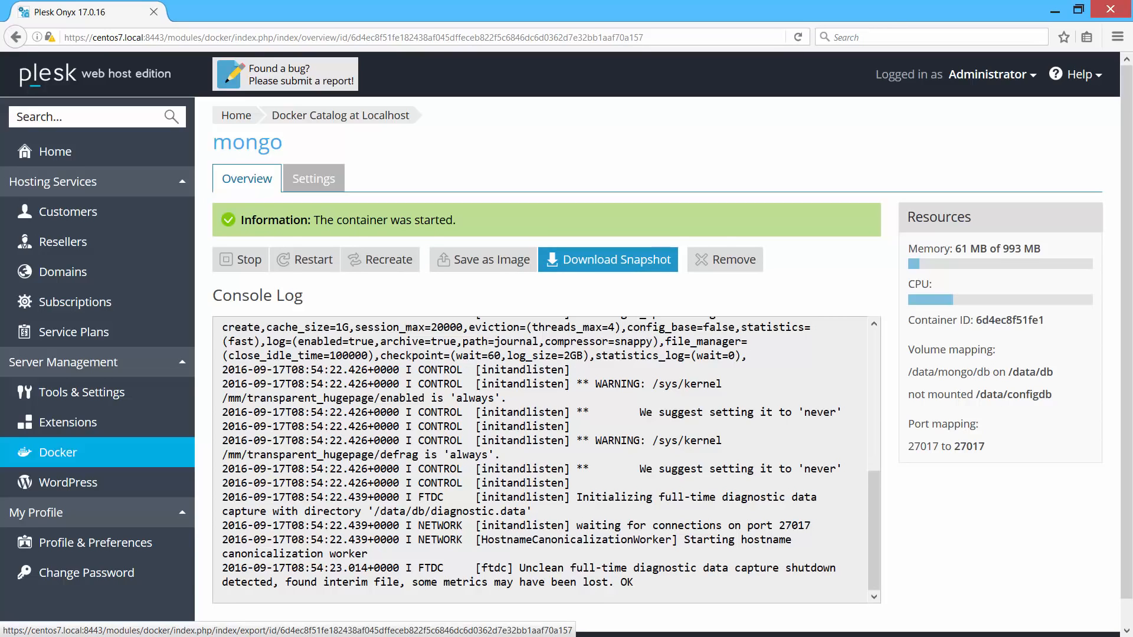
Return to the Docker list once the mongo container has started.
{"action": "left_click", "coordinate": [121, 455]}
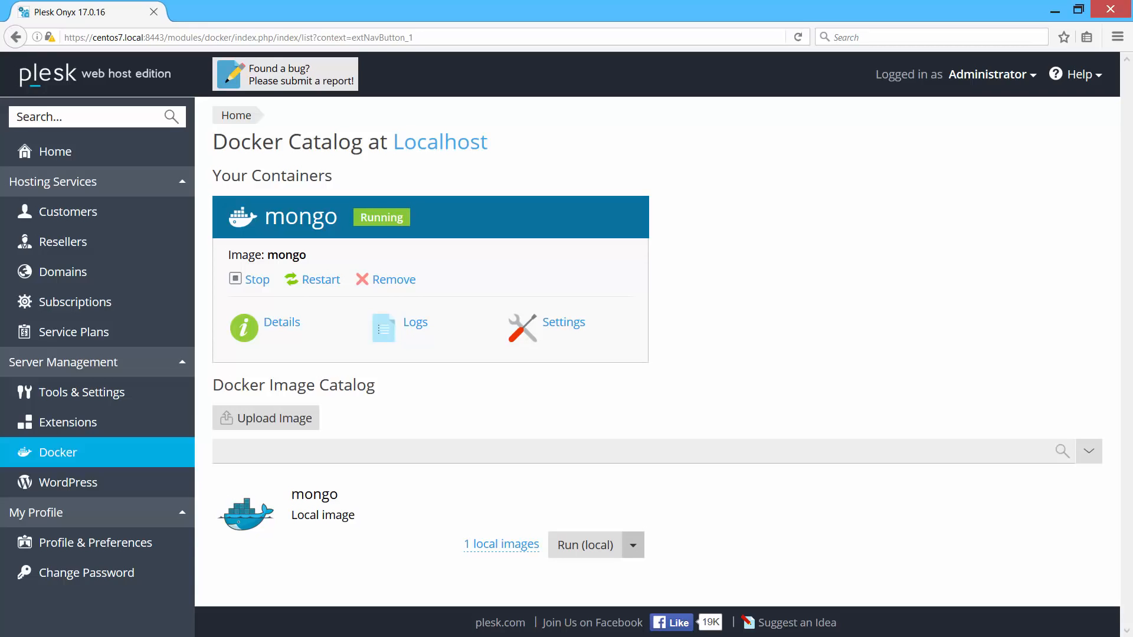
Search the catalog for 'mongo-express' and run the official mongo-express image.
{"action": "left_click", "coordinate": [392, 455]}
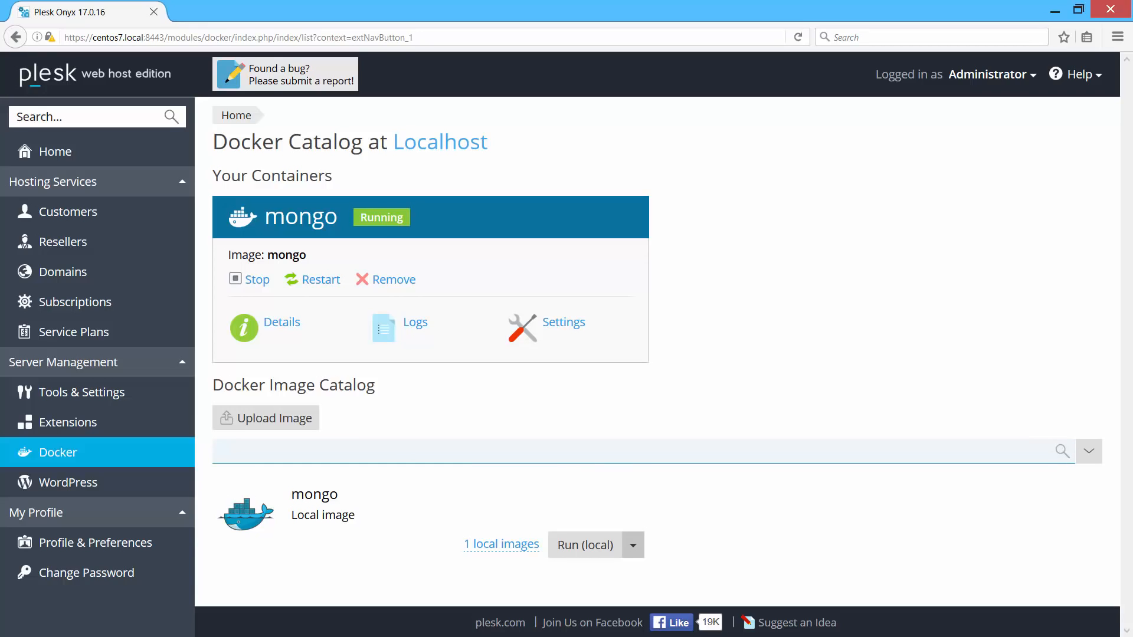
{"action": "type", "text": "mongo-express"}
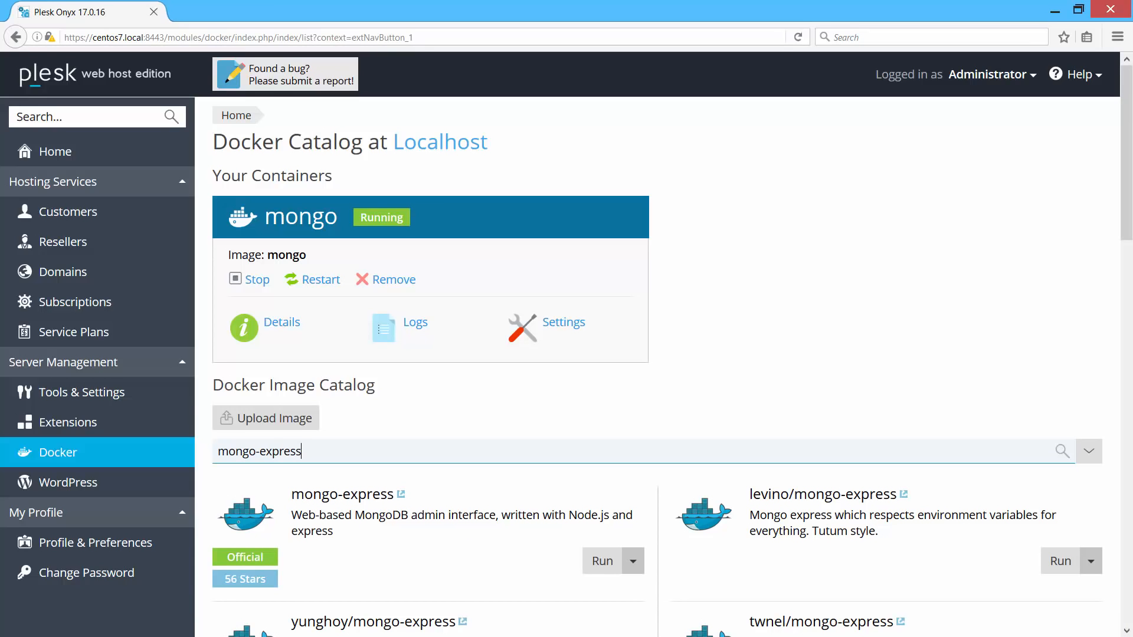
{"action": "left_click", "coordinate": [602, 561]}
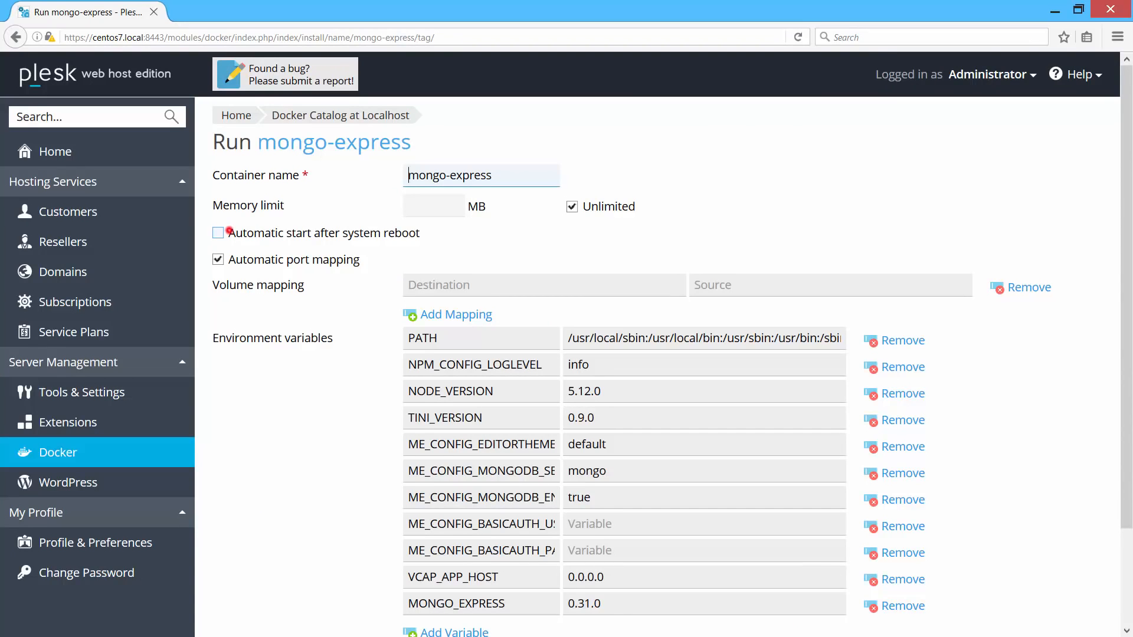
Enable automatic start, set external port 8081, and point the MongoDB server variable to 10.0.2.15.
{"action": "left_click", "coordinate": [217, 232]}
{"action": "left_click", "coordinate": [218, 259]}
{"action": "left_click", "coordinate": [571, 289]}
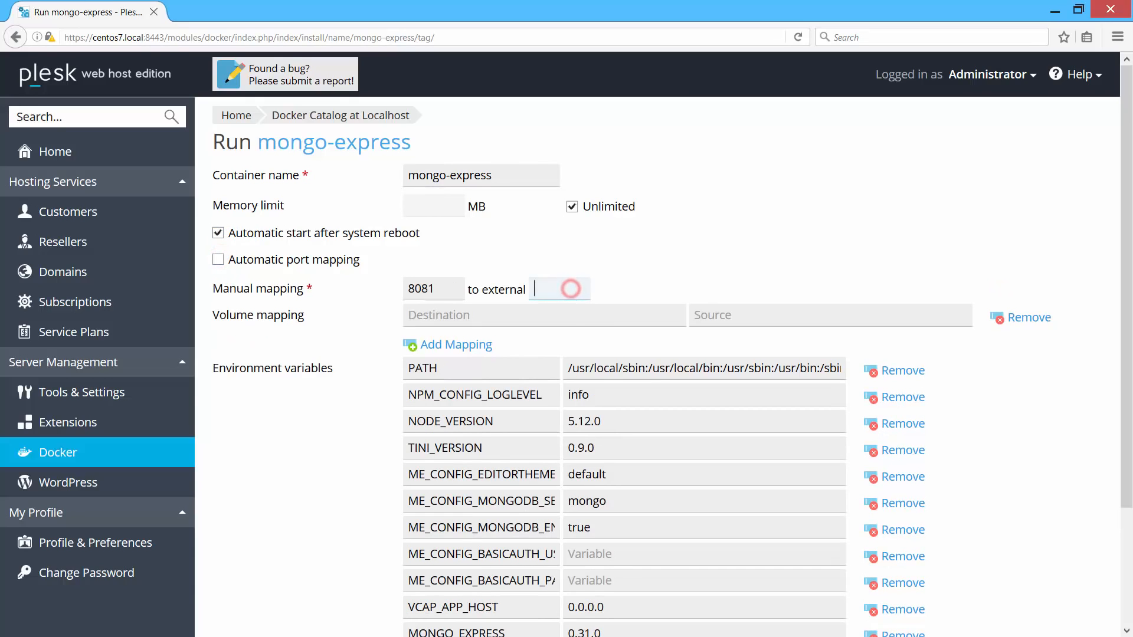
{"action": "type", "text": "8081"}
{"action": "scroll", "coordinate": [664, 366], "scroll_direction": "down", "scroll_amount": 3}
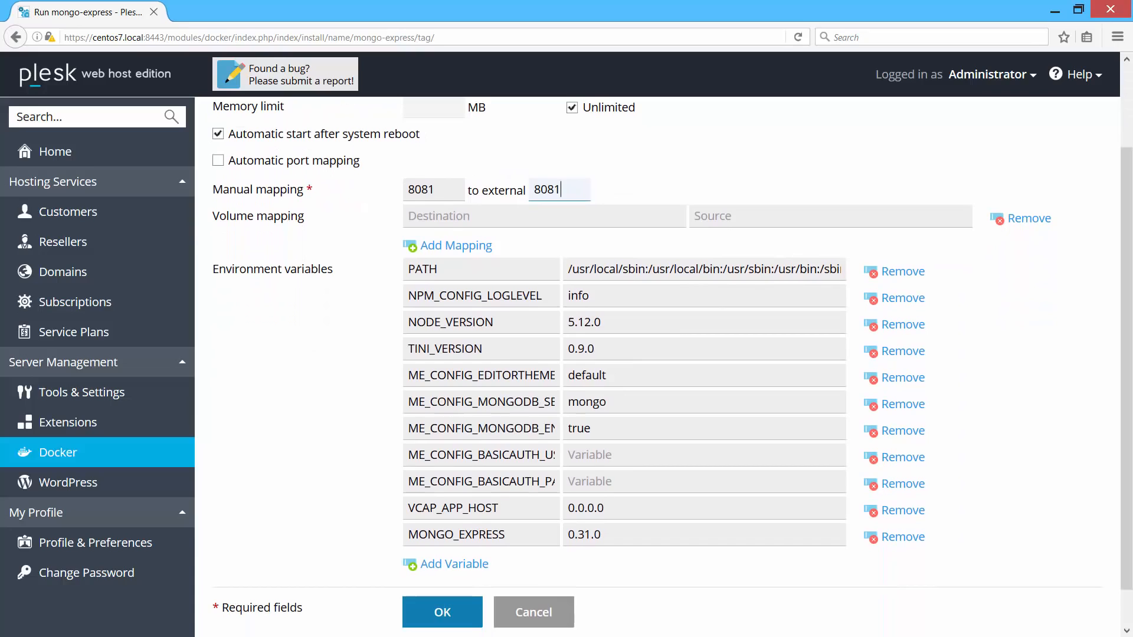
{"action": "left_click_drag", "start_coordinate": [545, 404], "coordinate": [555, 404]}
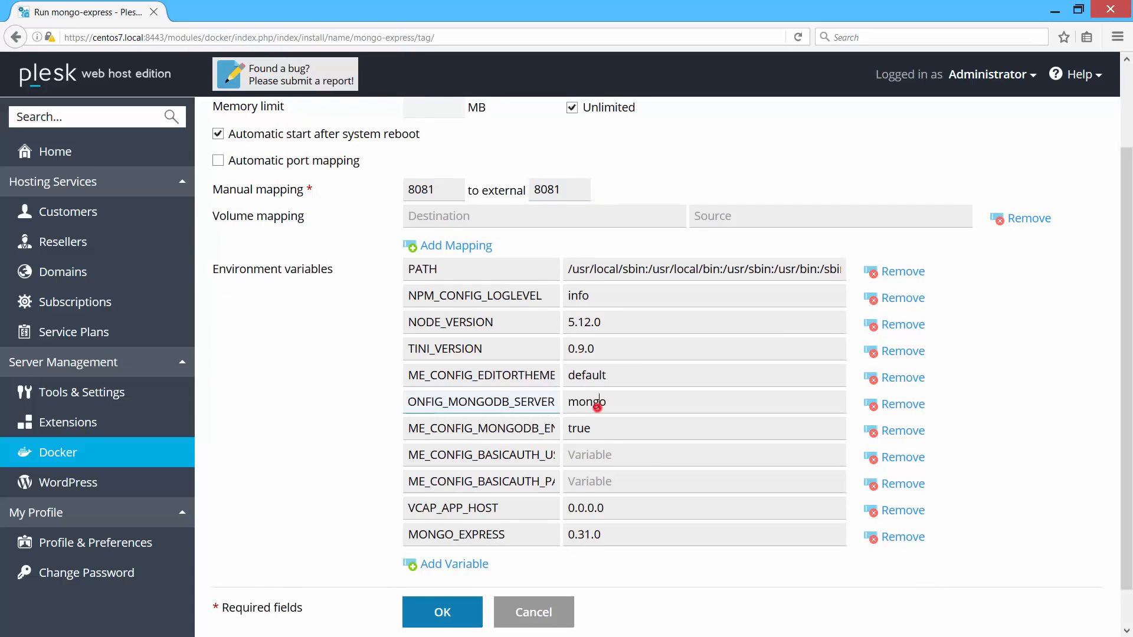
{"action": "double_click", "coordinate": [593, 403]}
{"action": "type", "text": "10.0"}
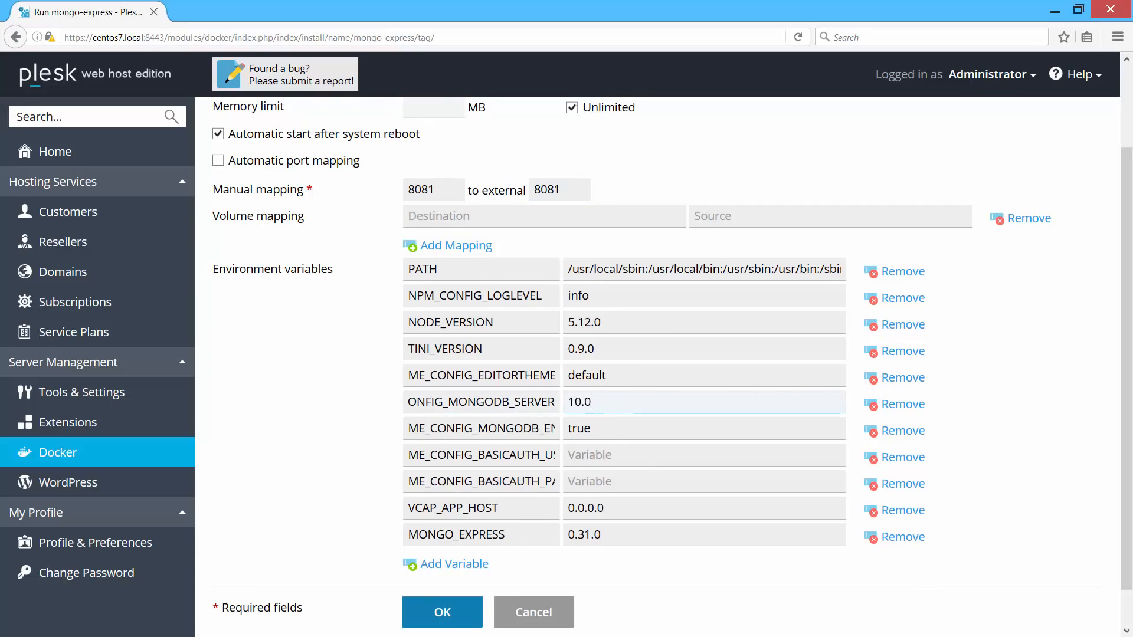
{"action": "type", "text": ".2.15"}
Set the basic-auth username to 'admin' and fill in the basic-auth password.
{"action": "left_click", "coordinate": [610, 454]}
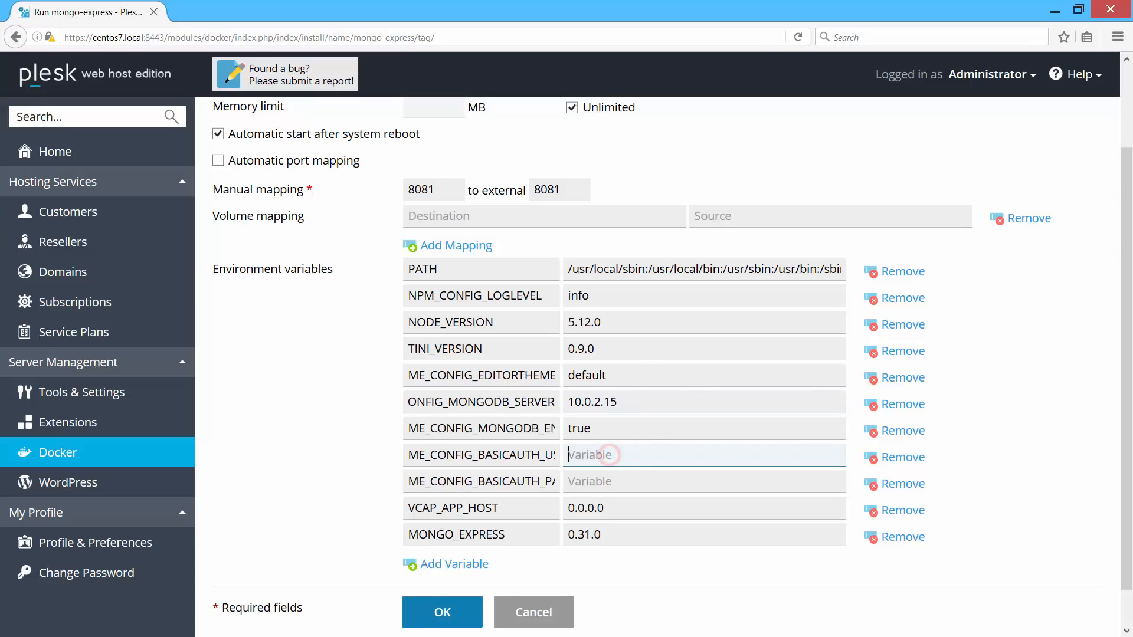
{"action": "double_click", "coordinate": [545, 455]}
{"action": "left_click", "coordinate": [592, 458]}
{"action": "type", "text": "admi"}
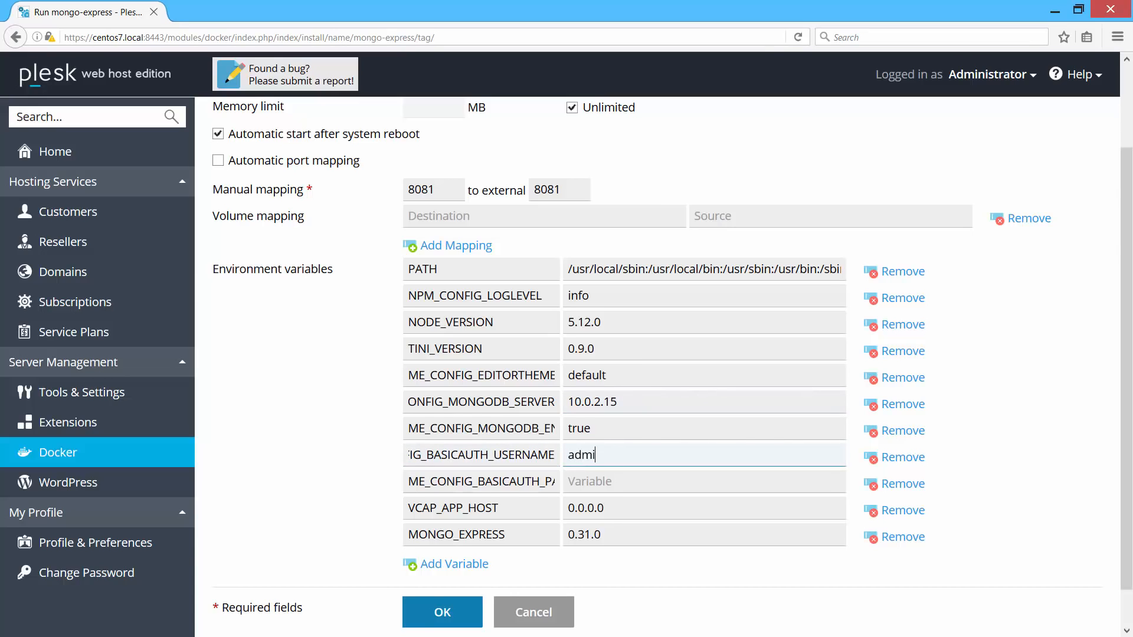
{"action": "type", "text": "n"}
{"action": "double_click", "coordinate": [545, 481]}
{"action": "left_click", "coordinate": [577, 480]}
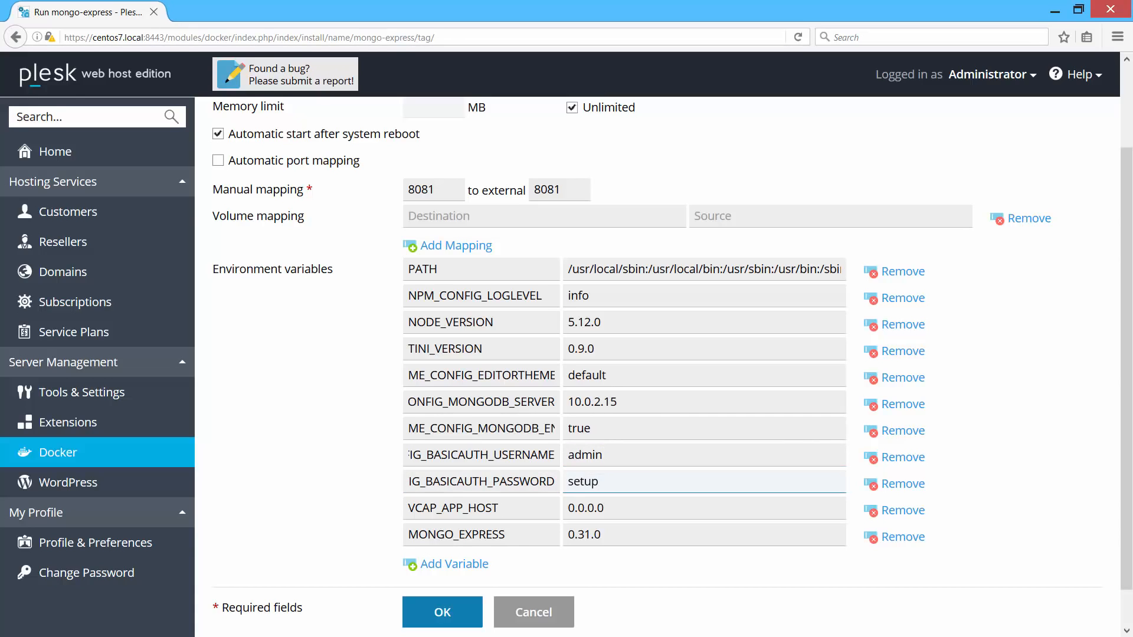
Add the variable ME_CONFIG_SITE_BASEURL with value /admin and launch the container.
{"action": "left_click", "coordinate": [455, 564]}
{"action": "left_click", "coordinate": [459, 561]}
{"action": "type", "text": "ME_CONFIG_SITE_BASEURL"}
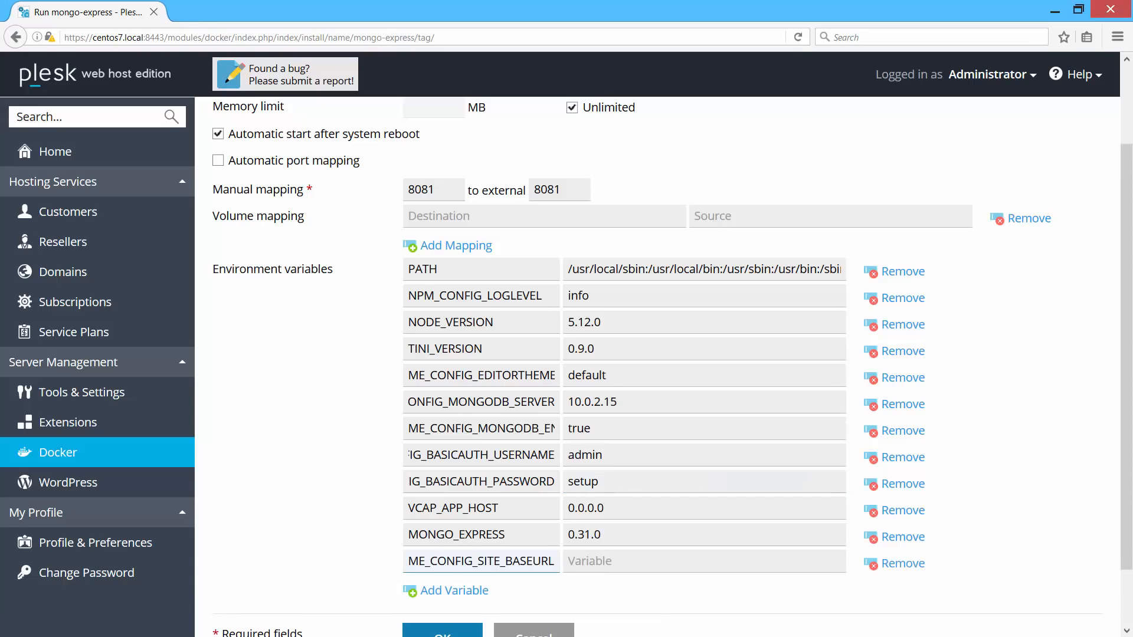
{"action": "left_click", "coordinate": [596, 564]}
{"action": "type", "text": "/admin"}
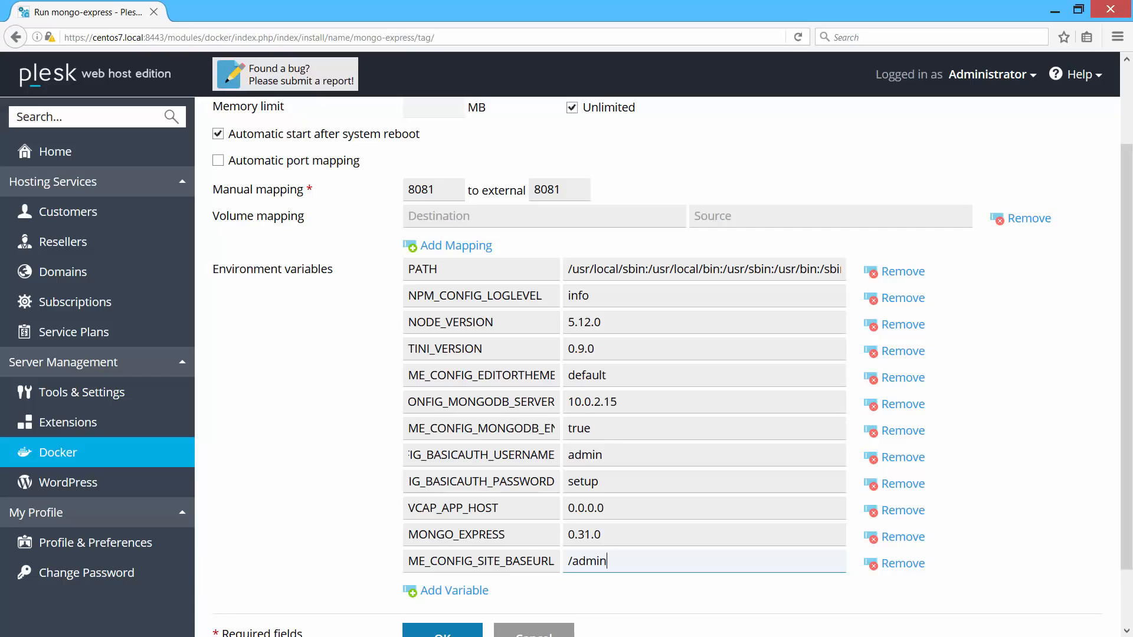
{"action": "scroll", "coordinate": [672, 368], "scroll_direction": "down", "scroll_amount": 2}
{"action": "left_click", "coordinate": [442, 570]}
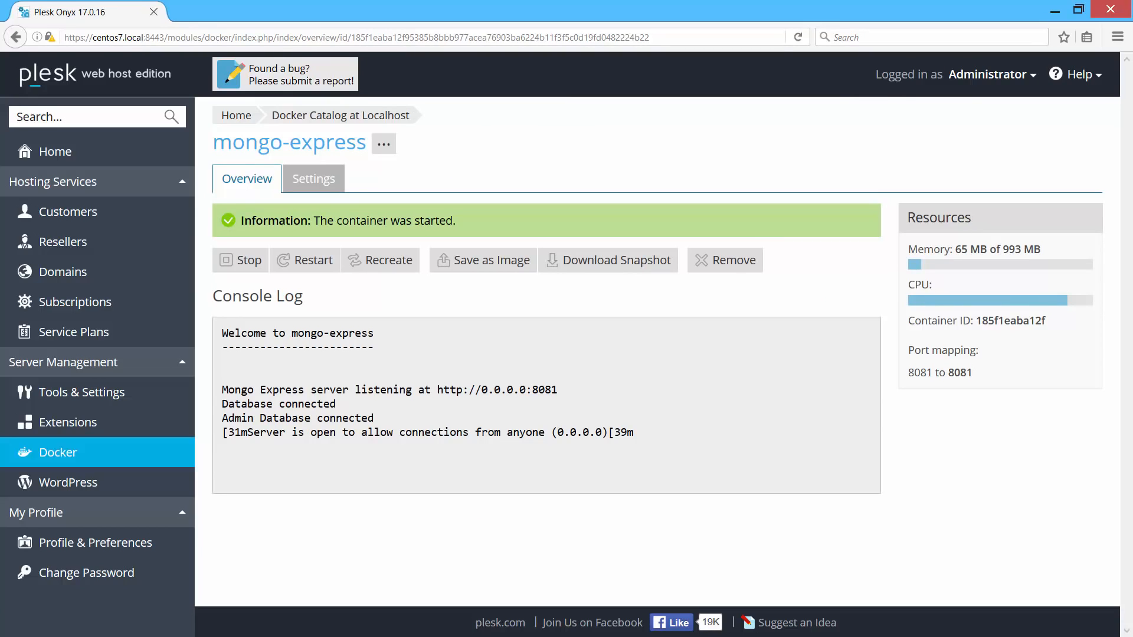
{"action": "key", "text": "ctrl+t"}
{"action": "type", "text": "http://centos7.local:8081/admin/"}
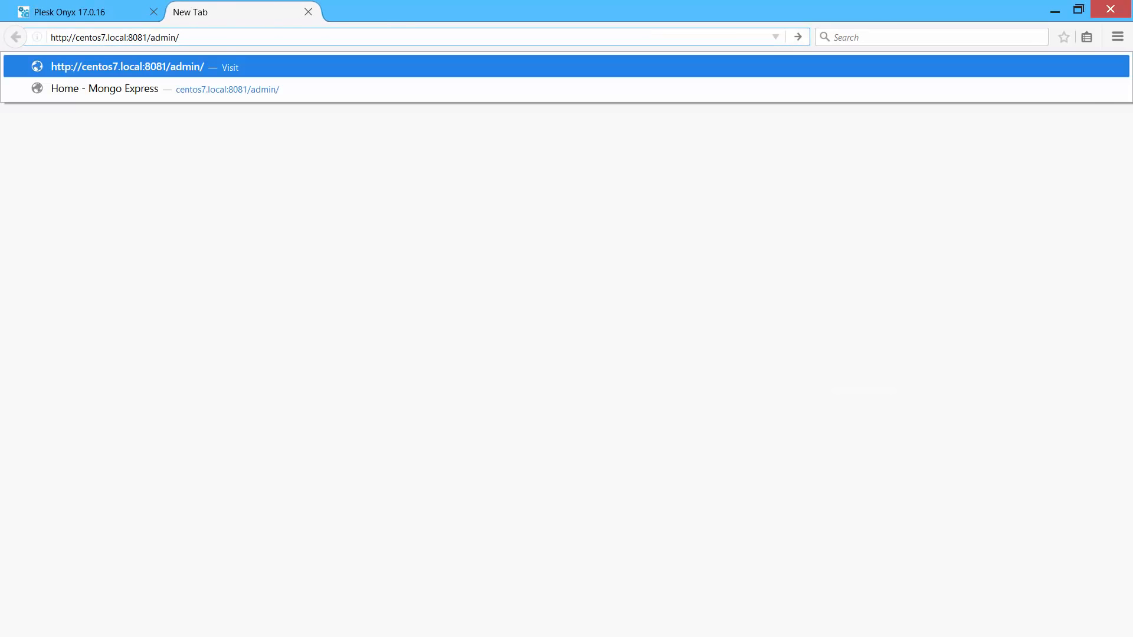
Load Mongo Express at centos7.local:8081/admin/, then close that tab.
{"action": "key", "text": "Return"}
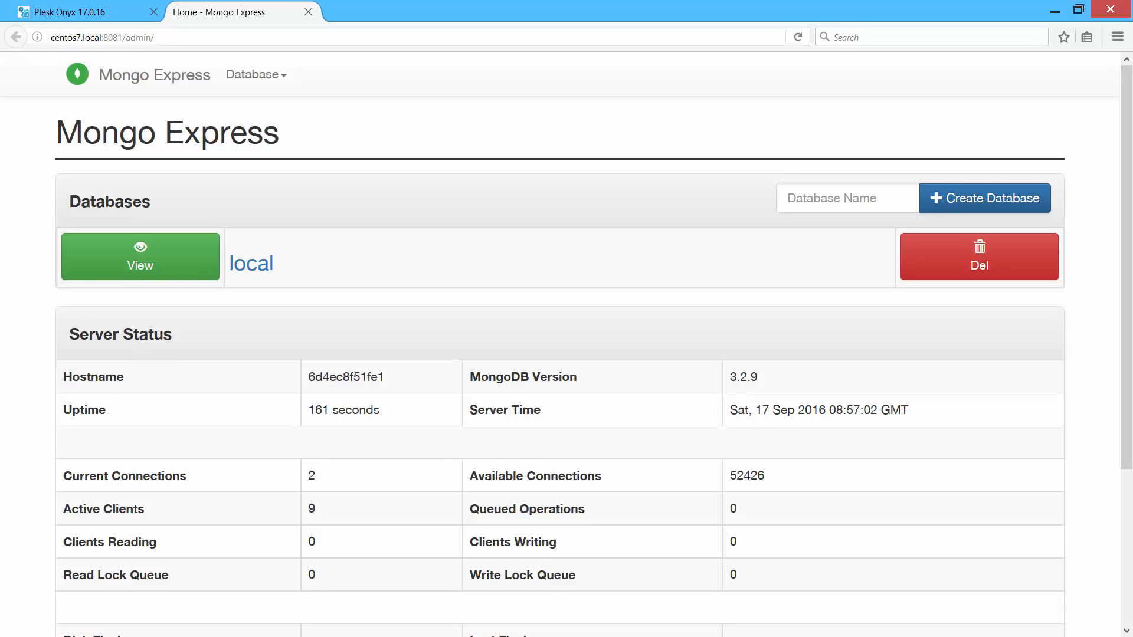
{"action": "key", "text": "ctrl+w"}
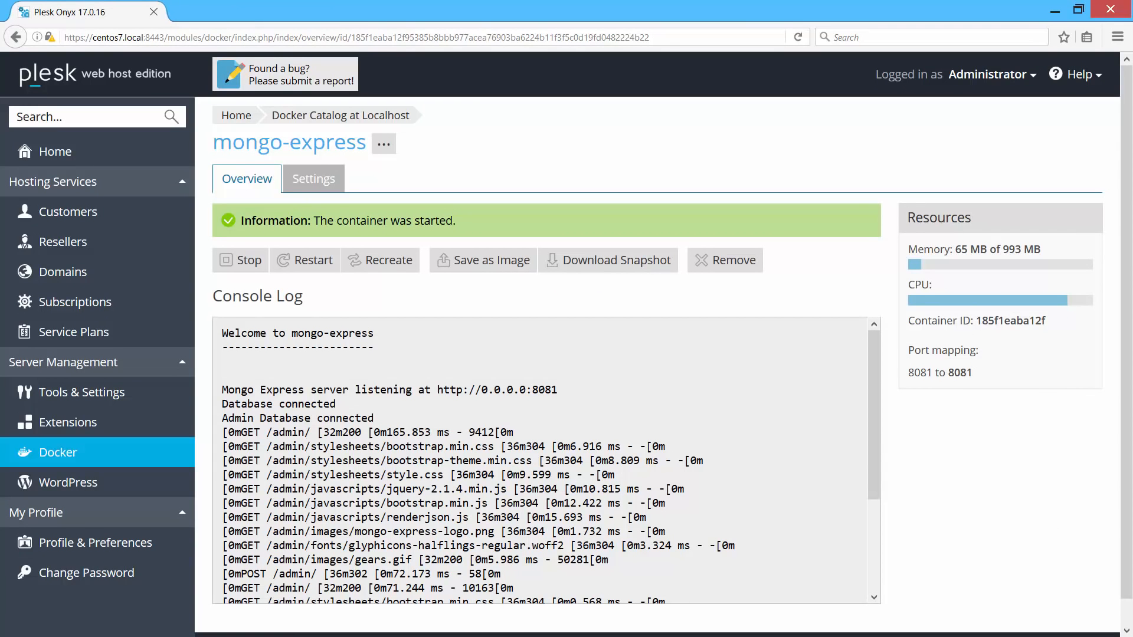
Open the Proxy Rules page of the docker-demo.local subscription.
{"action": "left_click", "coordinate": [144, 303]}
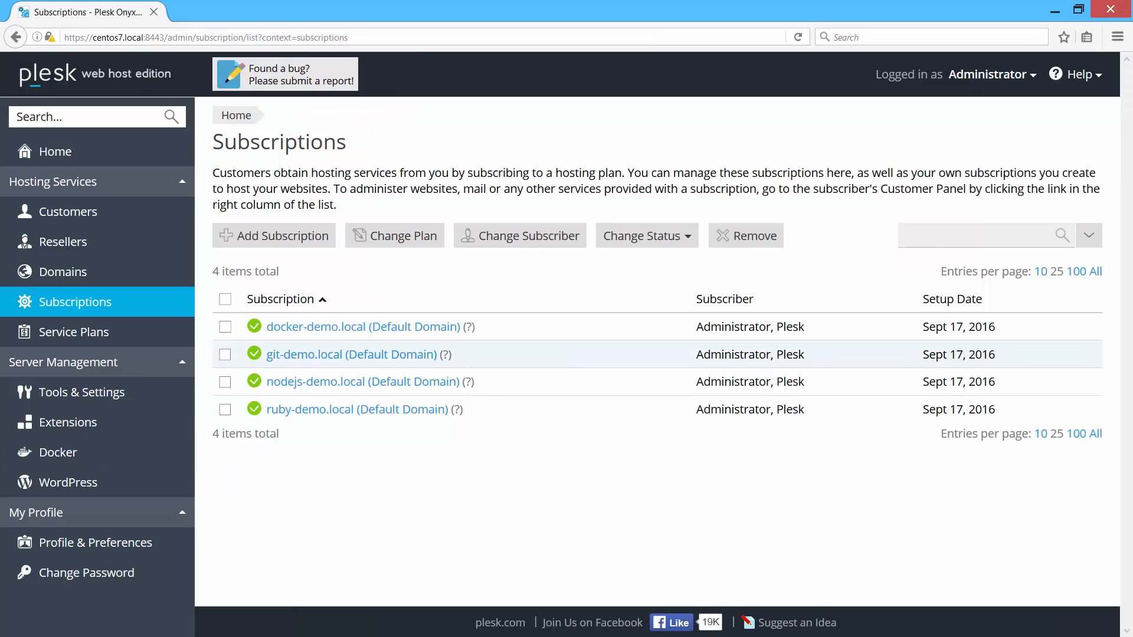
{"action": "left_click", "coordinate": [388, 327]}
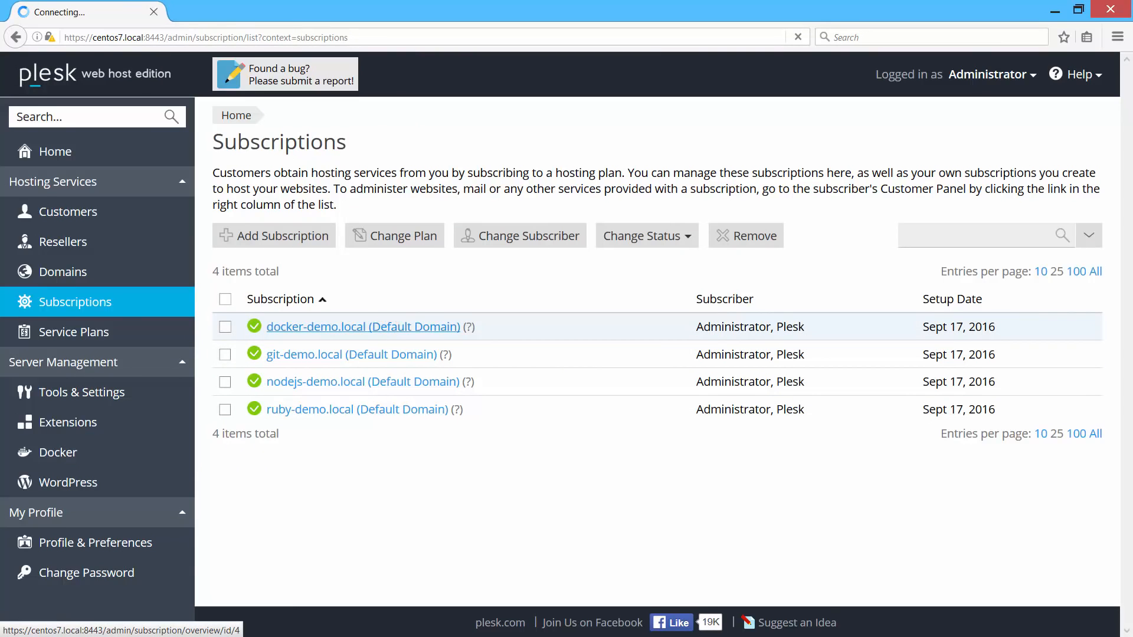
{"action": "scroll", "coordinate": [543, 392], "scroll_direction": "down", "scroll_amount": 3}
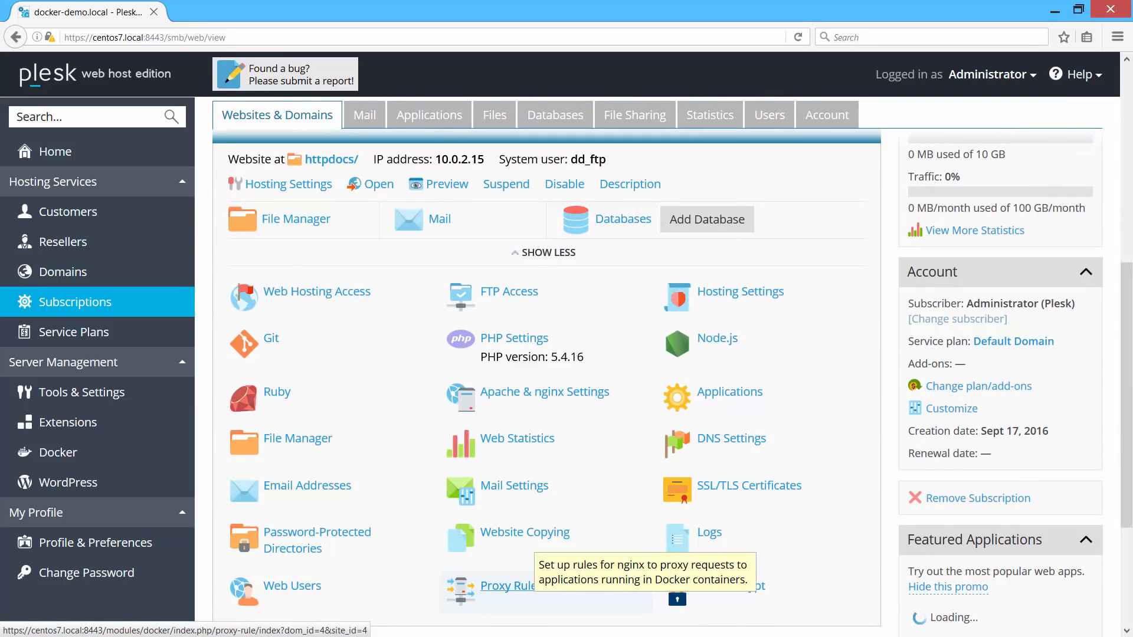
{"action": "left_click", "coordinate": [527, 592]}
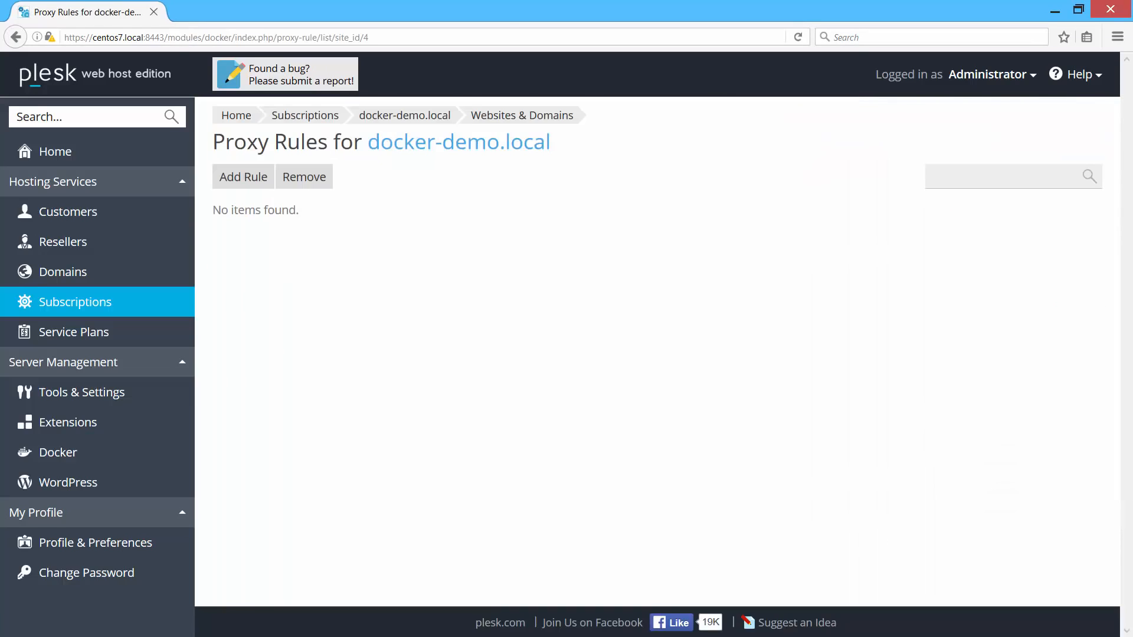
Add a proxy rule sending URL 'admin' to the mongo-express container on port 8081.
{"action": "left_click", "coordinate": [243, 177]}
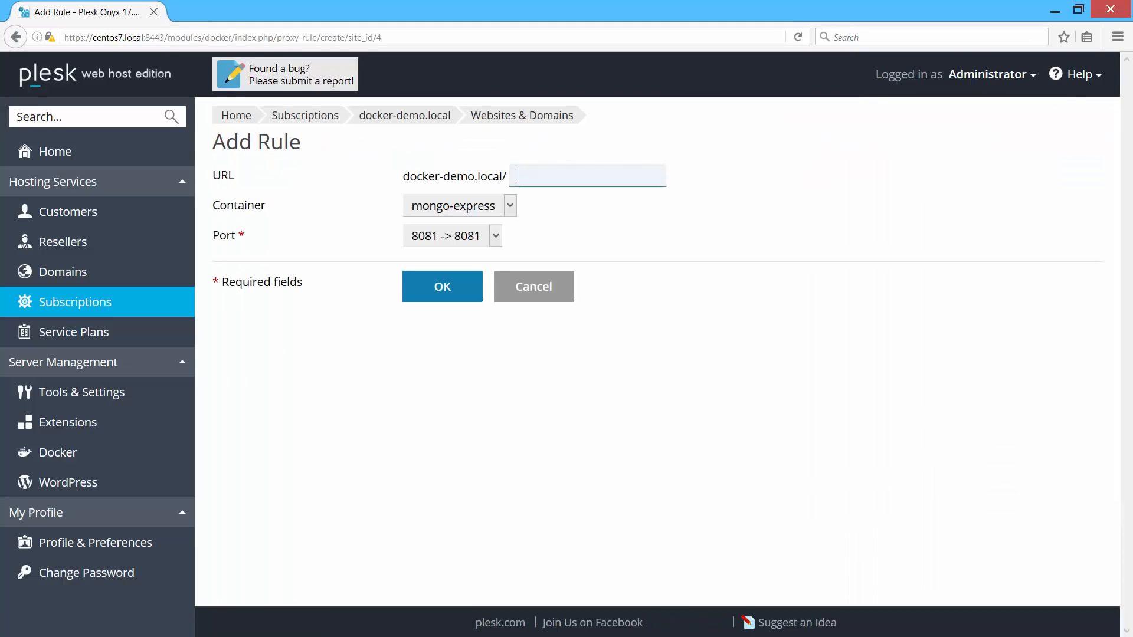
{"action": "type", "text": "admin"}
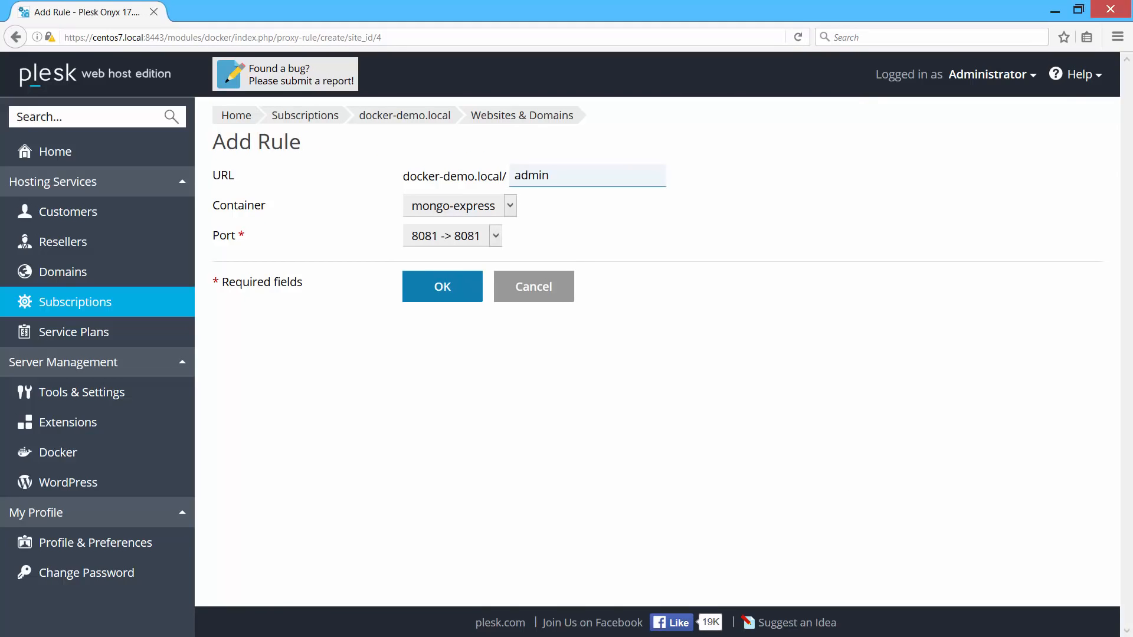
{"action": "left_click", "coordinate": [511, 205]}
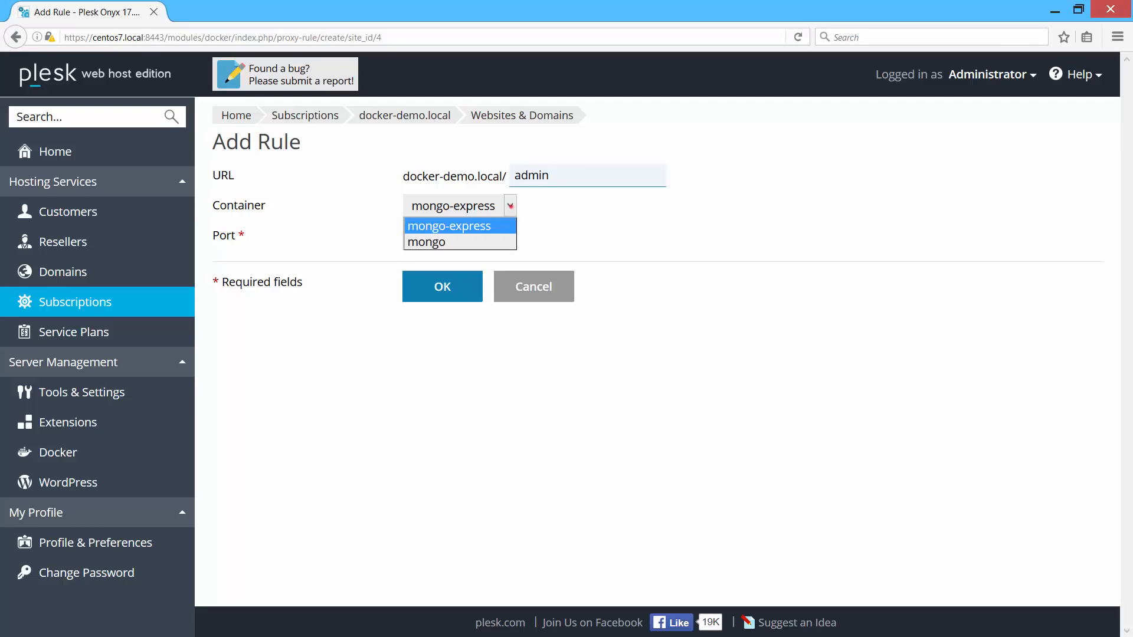
{"action": "left_click", "coordinate": [511, 206]}
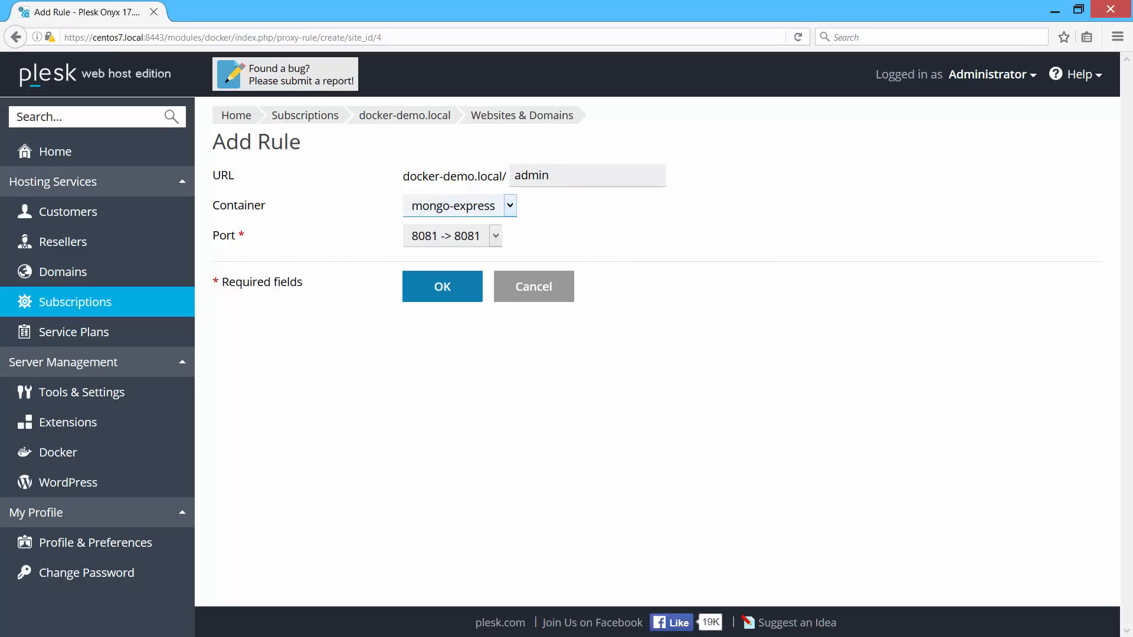
{"action": "left_click", "coordinate": [495, 236]}
{"action": "left_click", "coordinate": [493, 239]}
{"action": "left_click", "coordinate": [451, 299]}
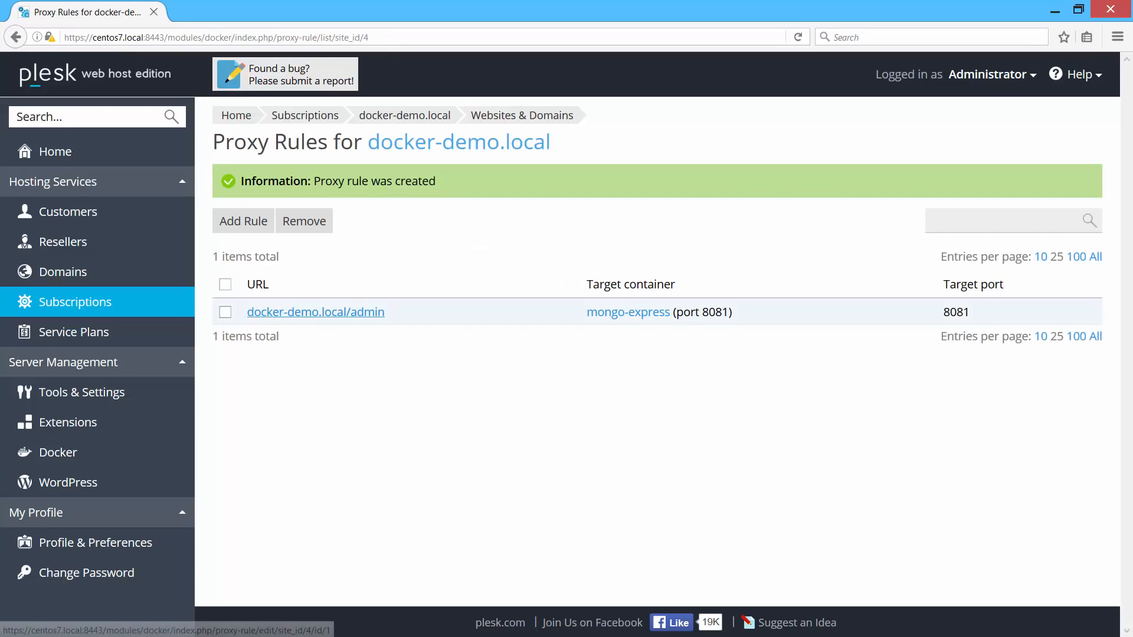
Open docker-demo.local/admin in a new tab and log in as 'admin'.
{"action": "key", "text": "ctrl+t"}
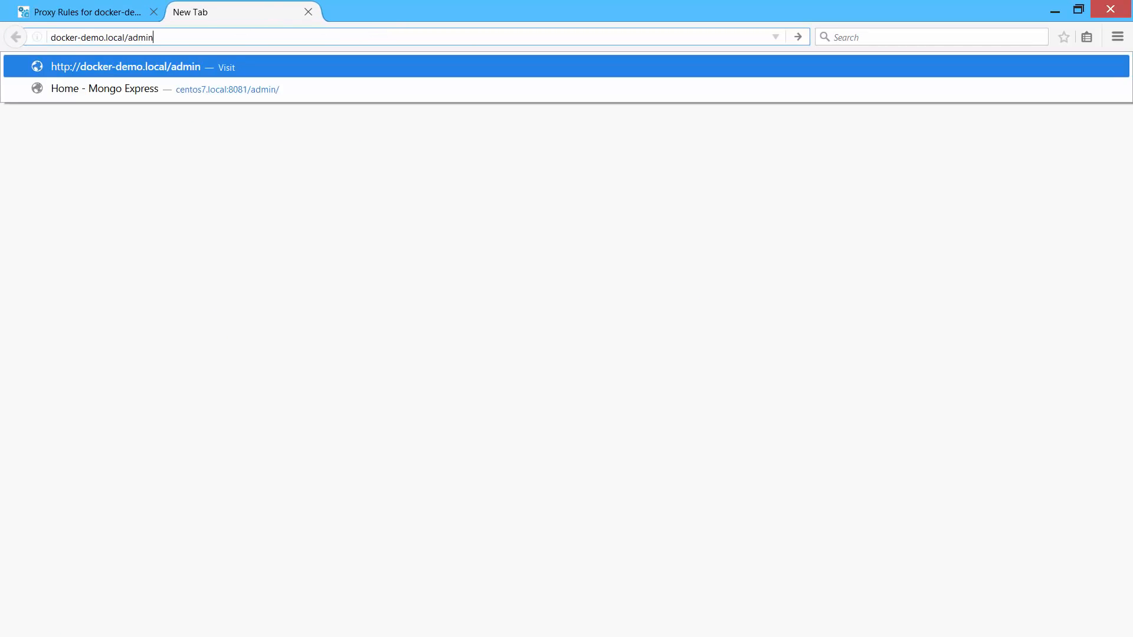
{"action": "key", "text": "Return"}
{"action": "key", "text": "Tab"}
{"action": "key", "text": "Return"}
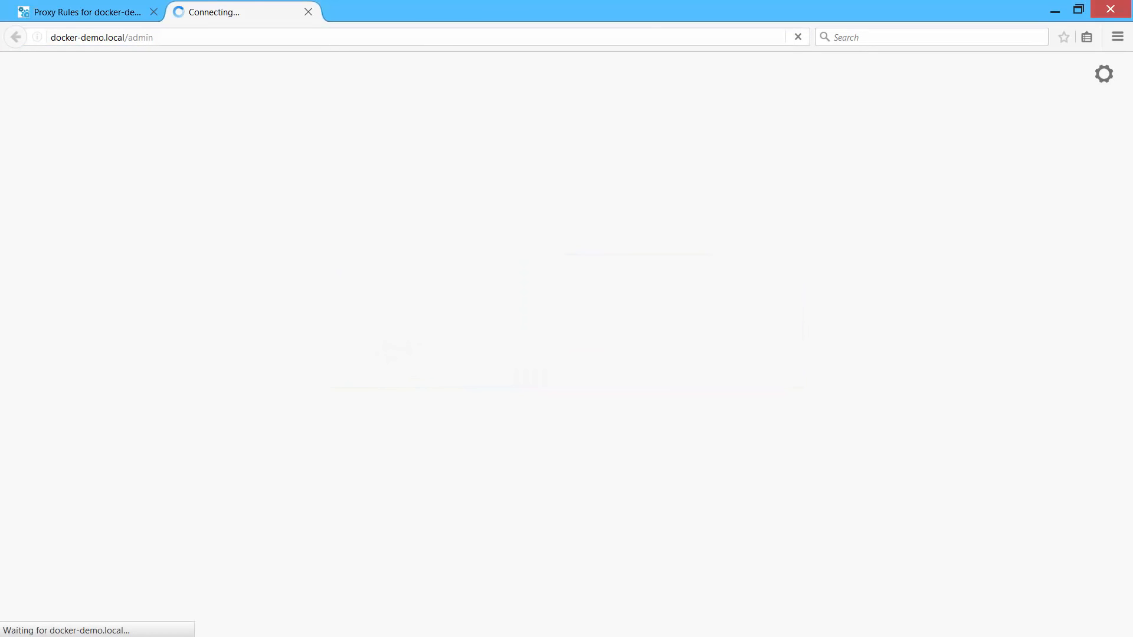